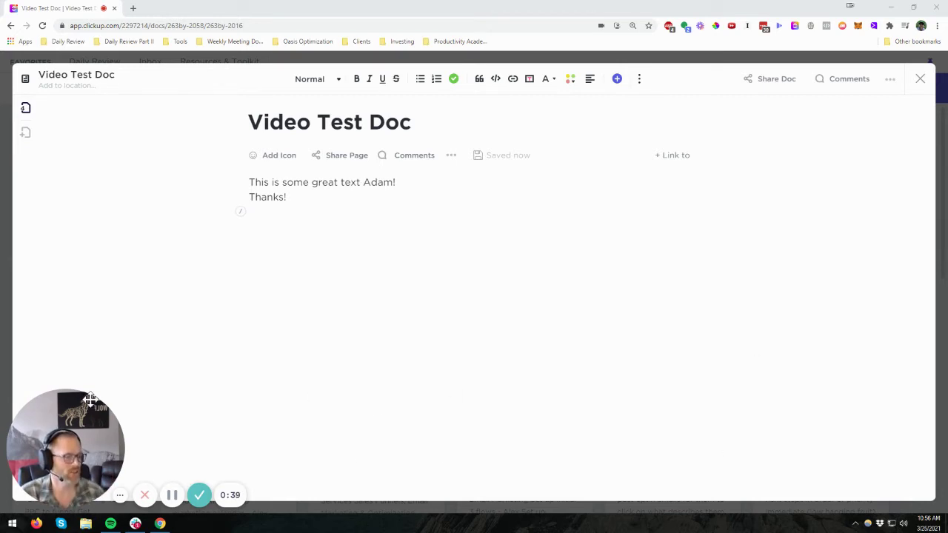
# - Insert a table of contents block on a new line below 'Thanks!' using /table
pyautogui.click(21, 406)
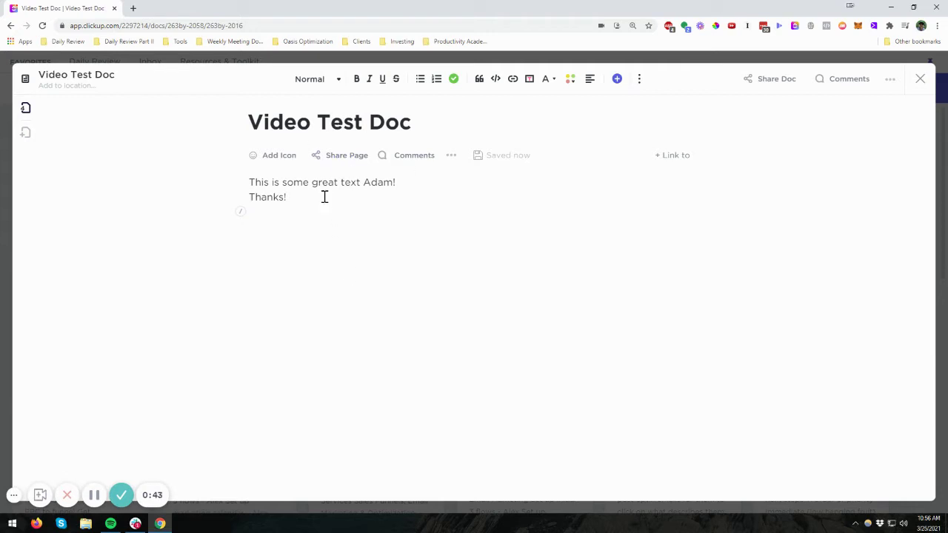
pyautogui.click(295, 223)
pyautogui.write('/ table')
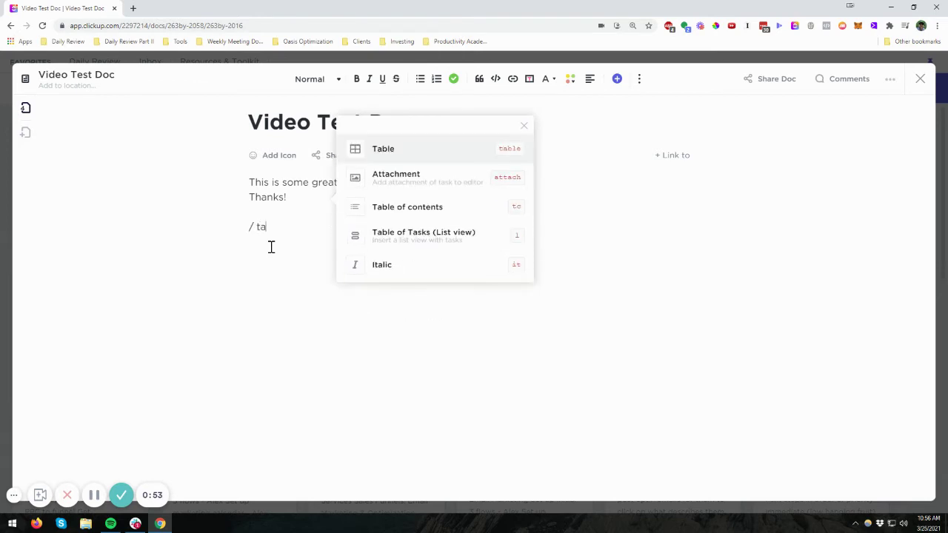
pyautogui.click(404, 214)
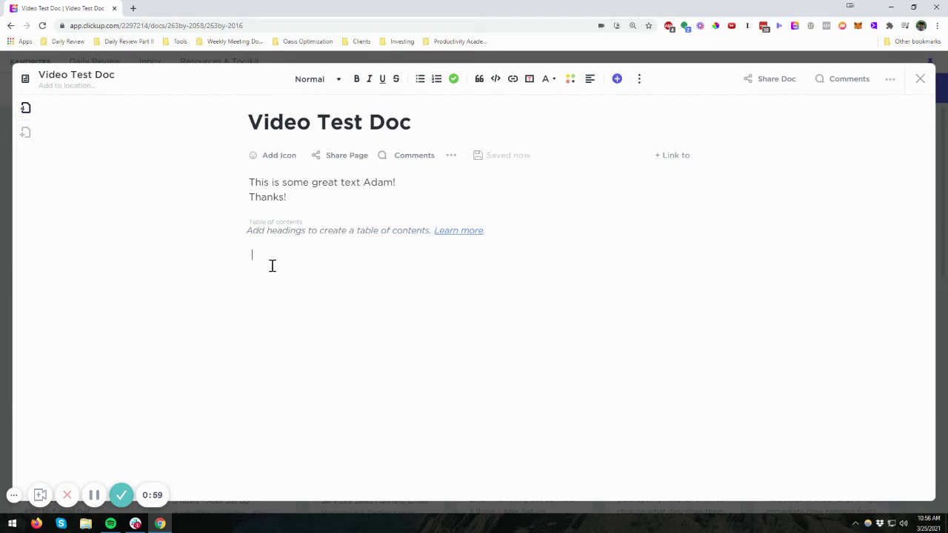
# - Add 'Section 1' and 'Section 2' as Heading 1 lines with /h1
pyautogui.write('/h1')
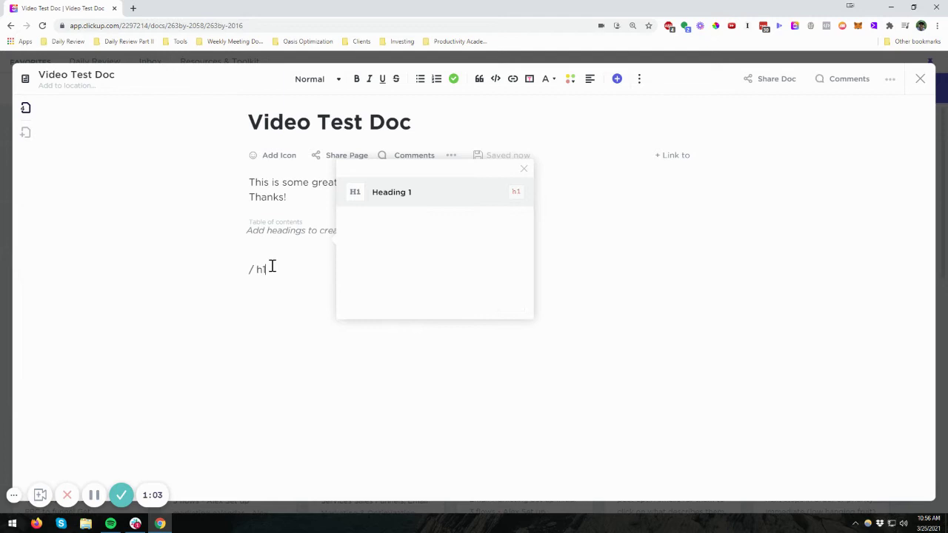
pyautogui.press('Return')
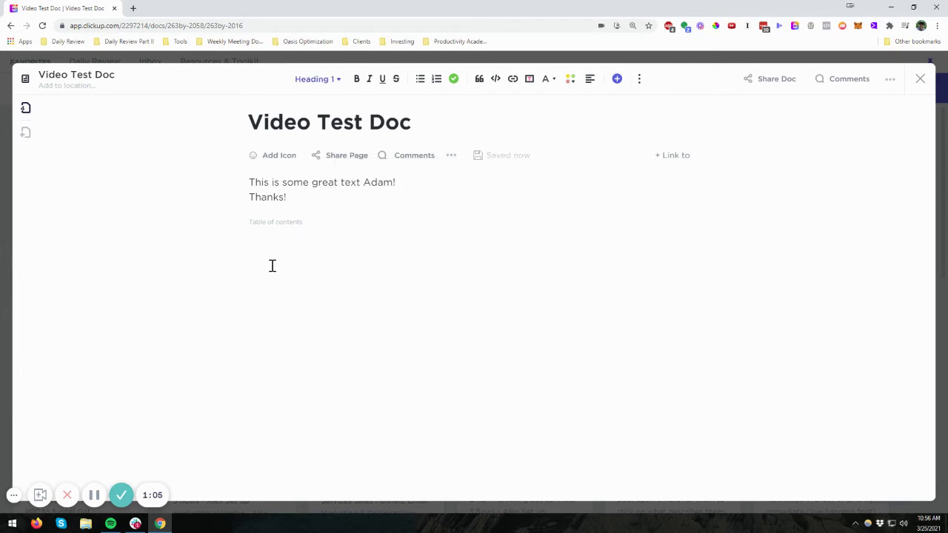
pyautogui.write('Section 1')
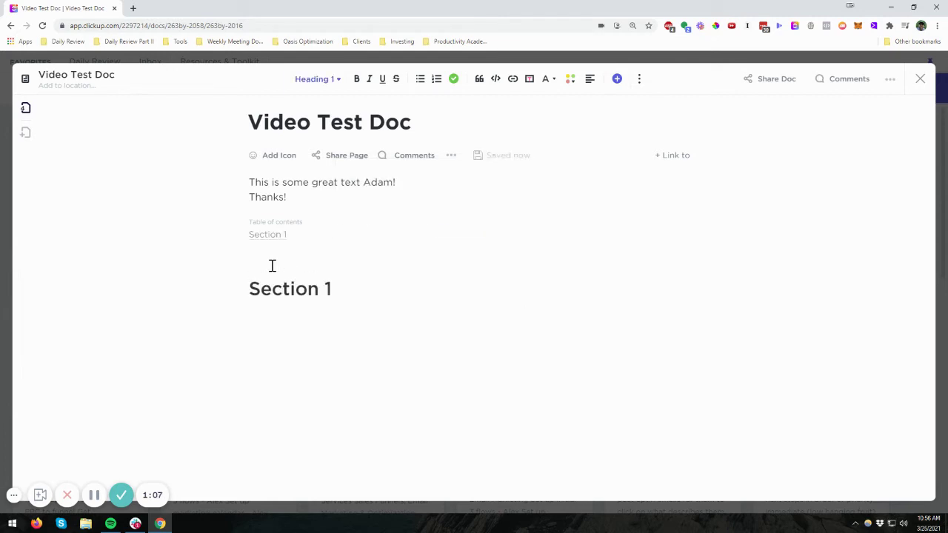
pyautogui.press('Return')
pyautogui.write('/H')
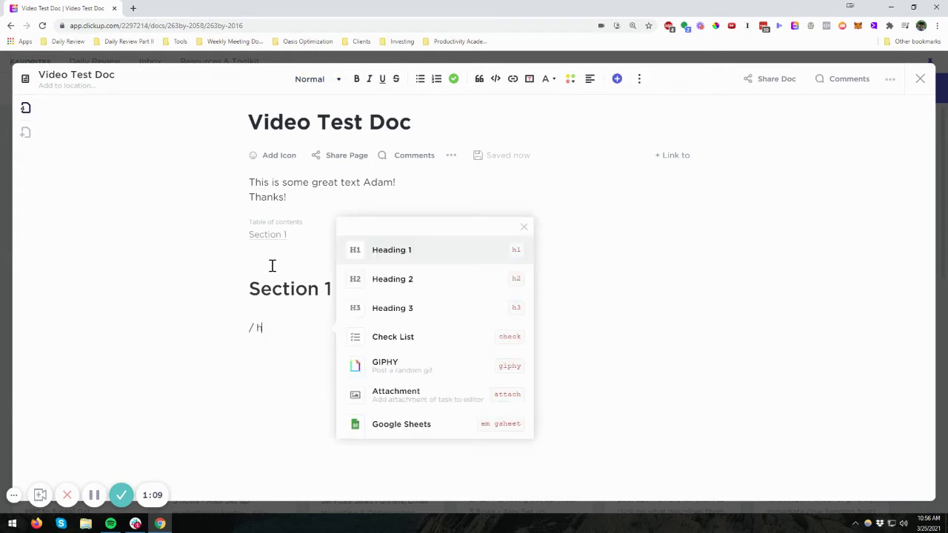
pyautogui.write('1')
pyautogui.press('Return')
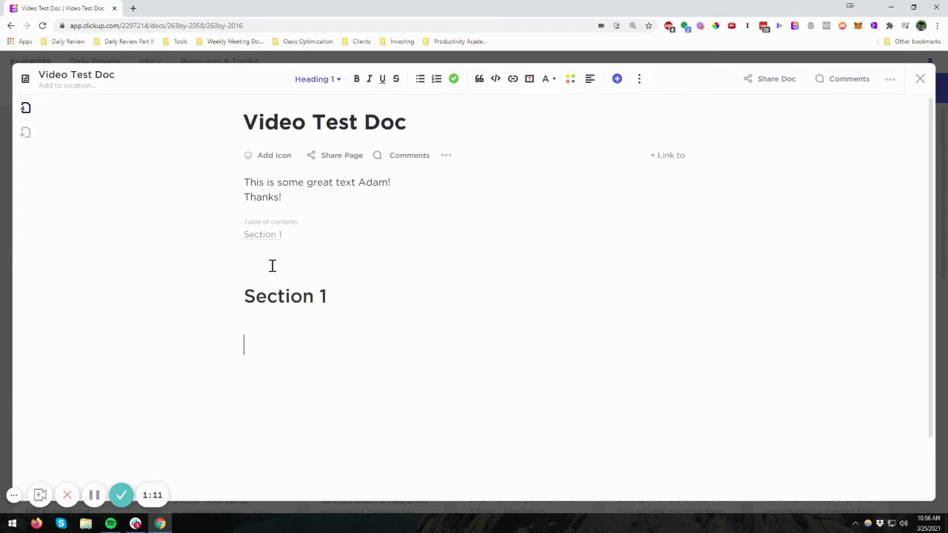
pyautogui.write('Section 2')
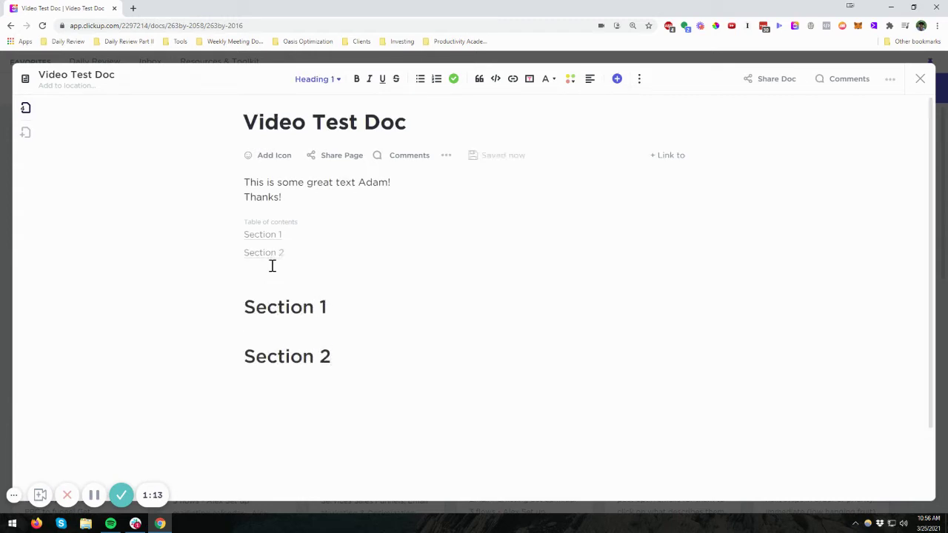
# - Add 'Section 2.1' as a Heading 2 below Section 2 with /h2
pyautogui.press('Return')
pyautogui.write('/h2')
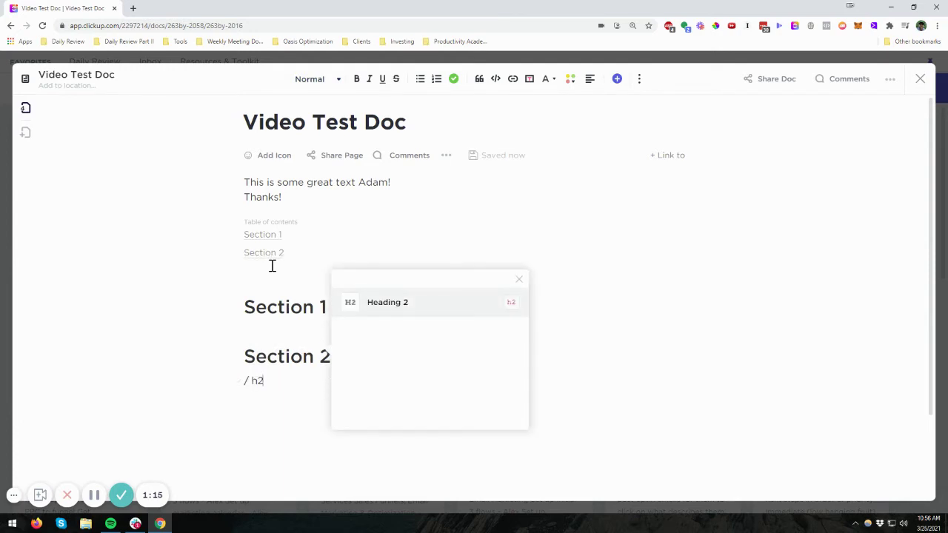
pyautogui.press('Return')
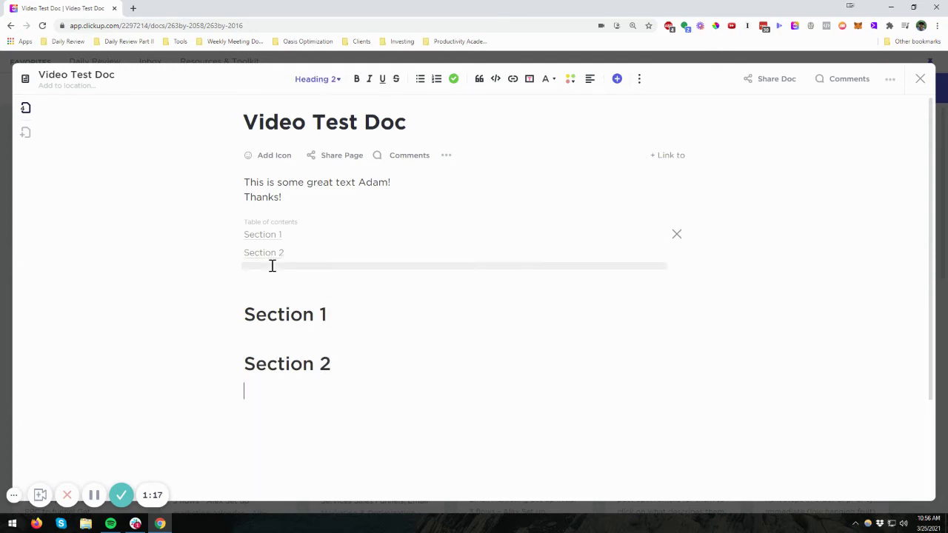
pyautogui.write('Section 2.1')
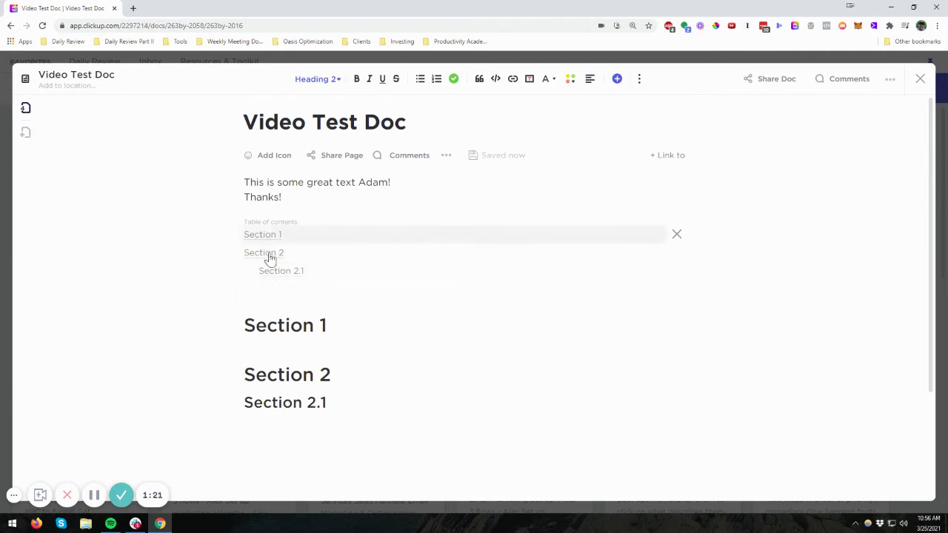
# - Test the contents links by jumping to Section 2, then add blank lines below 'Thanks!'
pyautogui.click(328, 272)
pyautogui.scroll(2, 332, 265)
pyautogui.scroll(-2, 274, 234)
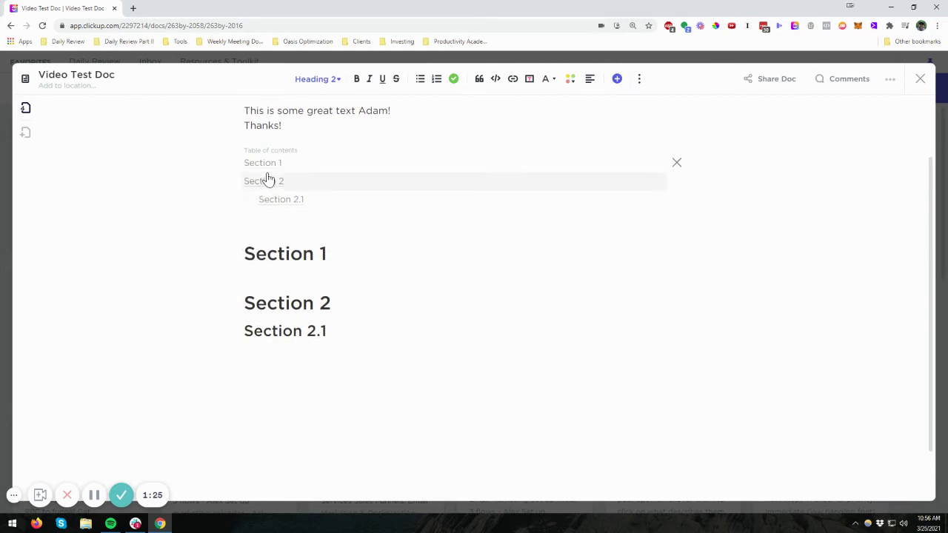
pyautogui.scroll(2, 259, 196)
pyautogui.click(294, 274)
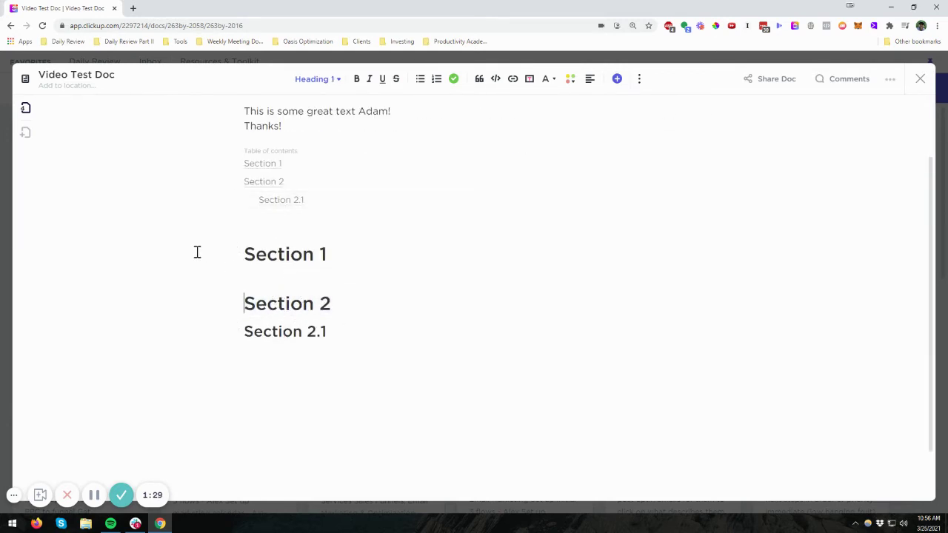
pyautogui.scroll(1, 329, 278)
pyautogui.scroll(-1, 329, 278)
pyautogui.click(304, 126)
pyautogui.press('Return')
pyautogui.press('Return')
pyautogui.press('Return')
pyautogui.press('Return')
pyautogui.press('Return')
pyautogui.press('Return')
pyautogui.press('Return')
pyautogui.press('Return')
pyautogui.press('Return')
pyautogui.press('Return')
pyautogui.press('Return')
pyautogui.press('Return')
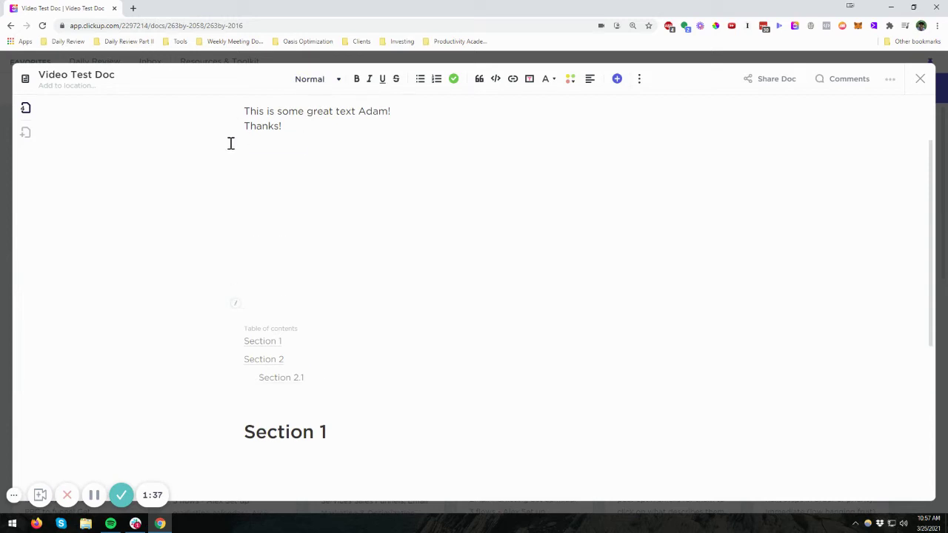
# - Create an embedded subpage titled 'Page 1.1' on the blank line under 'Thanks!' via /page
pyautogui.click(284, 162)
pyautogui.scroll(2, 412, 264)
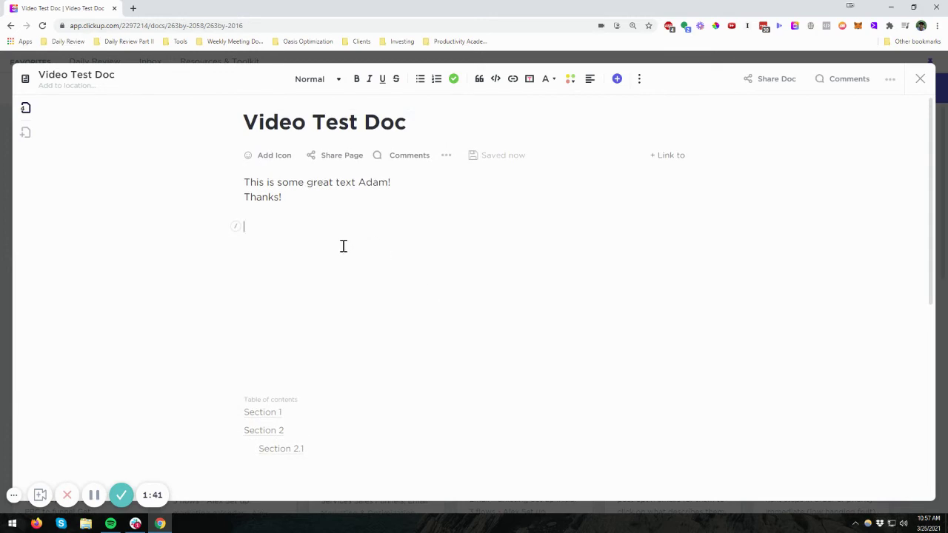
pyautogui.write('/ ')
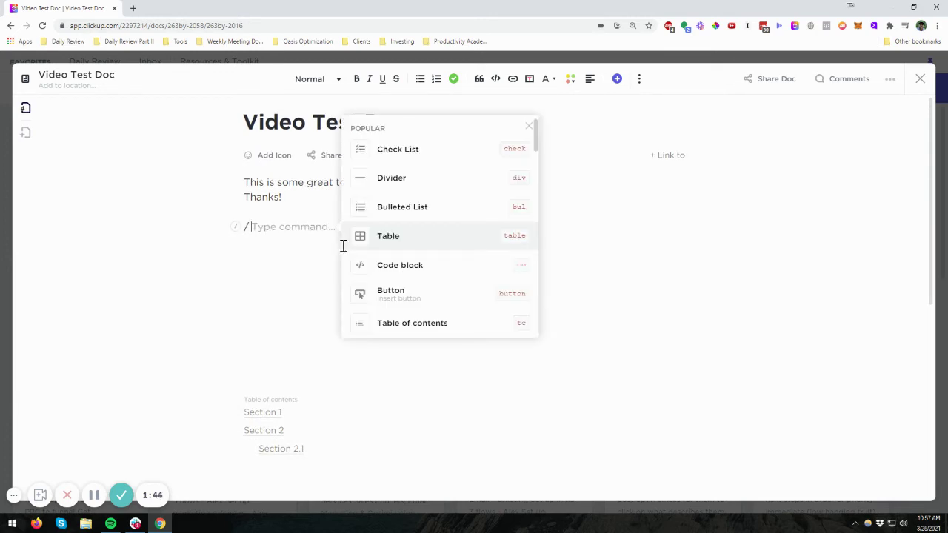
pyautogui.write('page')
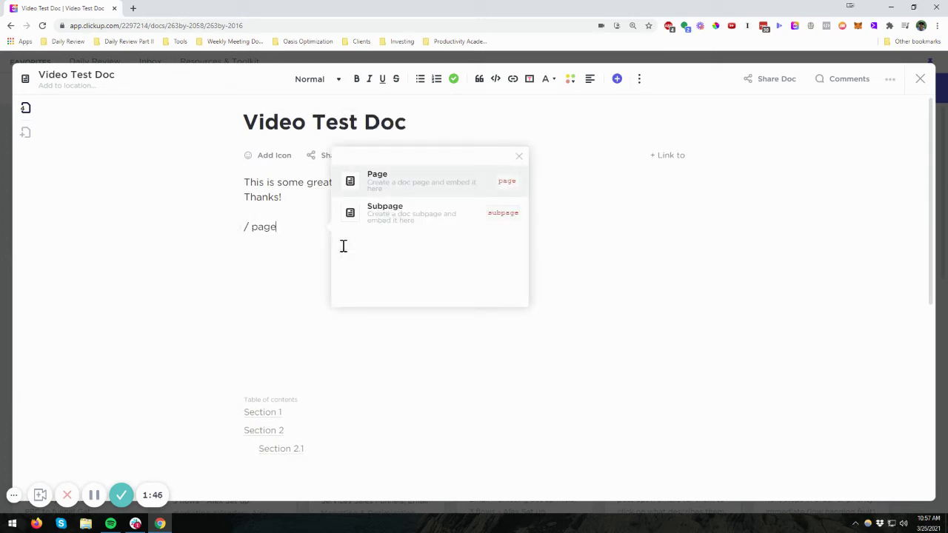
pyautogui.click(399, 218)
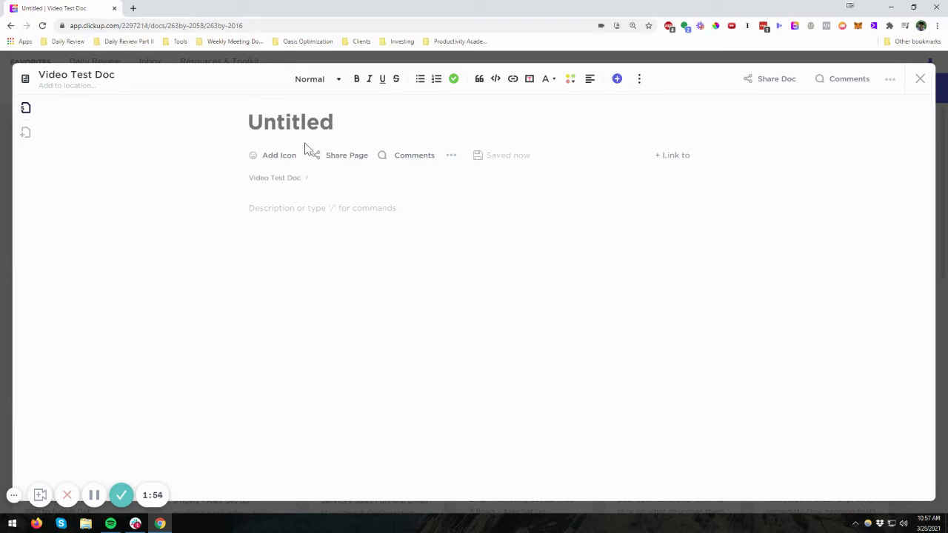
pyautogui.write('Page 1.1')
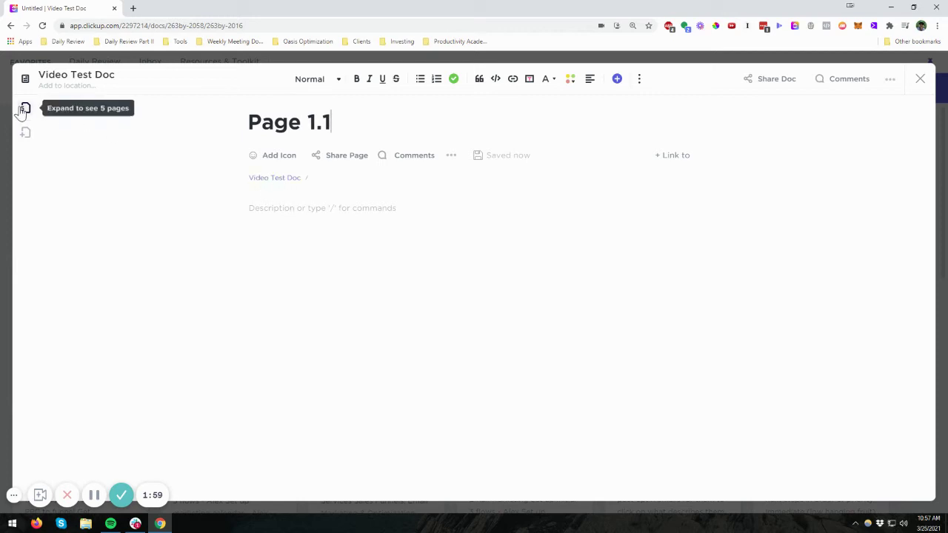
# - Confirm the Page 1.1 title, return to Video Test Doc and start a line below its link
pyautogui.press('Return')
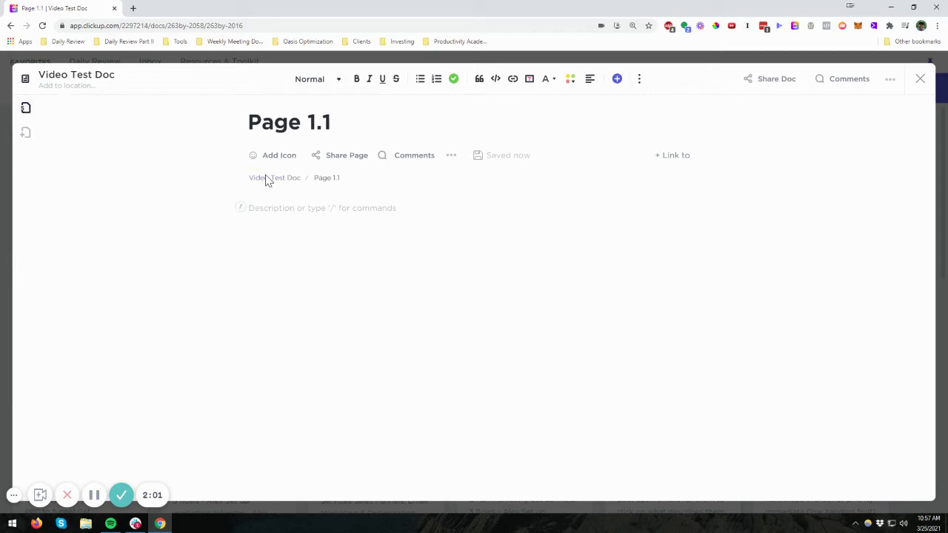
pyautogui.click(269, 181)
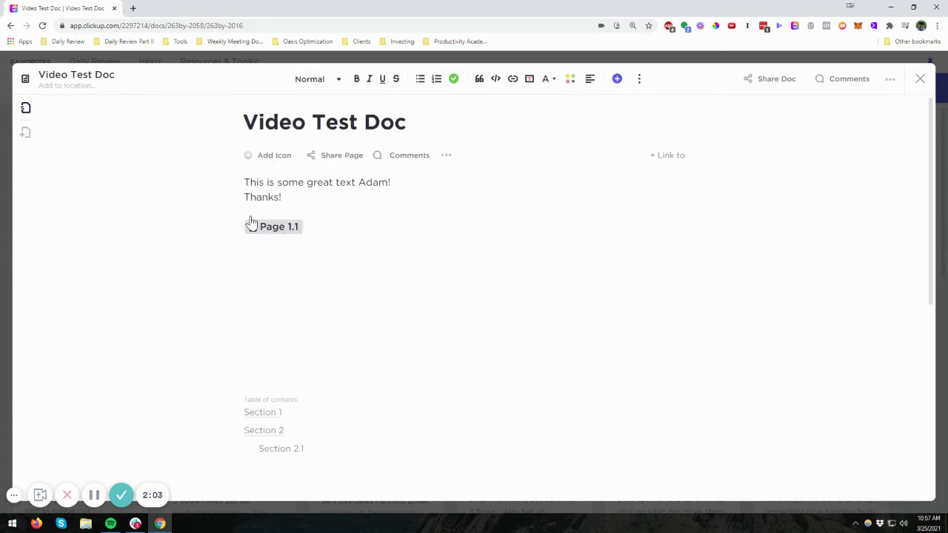
pyautogui.click(327, 228)
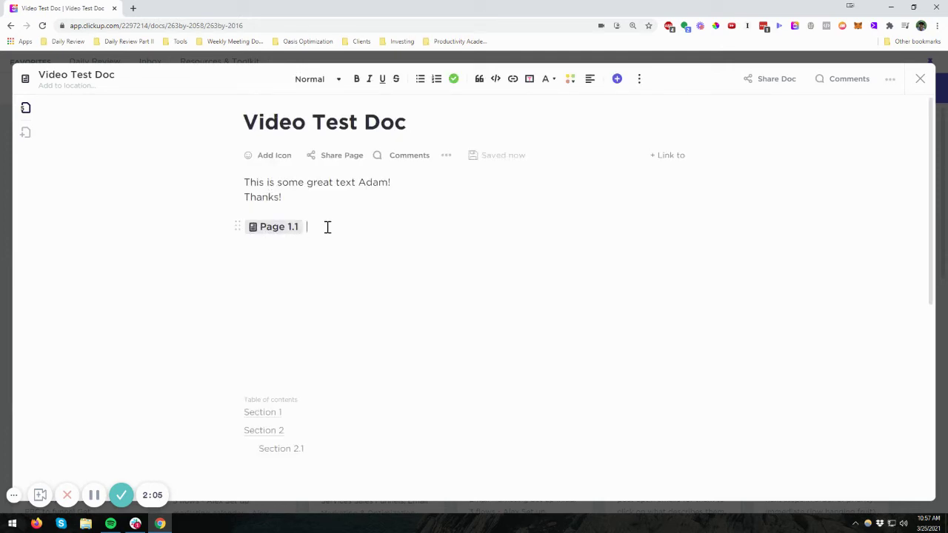
pyautogui.press('Return')
# - Type 'This is some text that we have about' and embed an inline subpage 'subtopic 1'
pyautogui.write('This iss s')
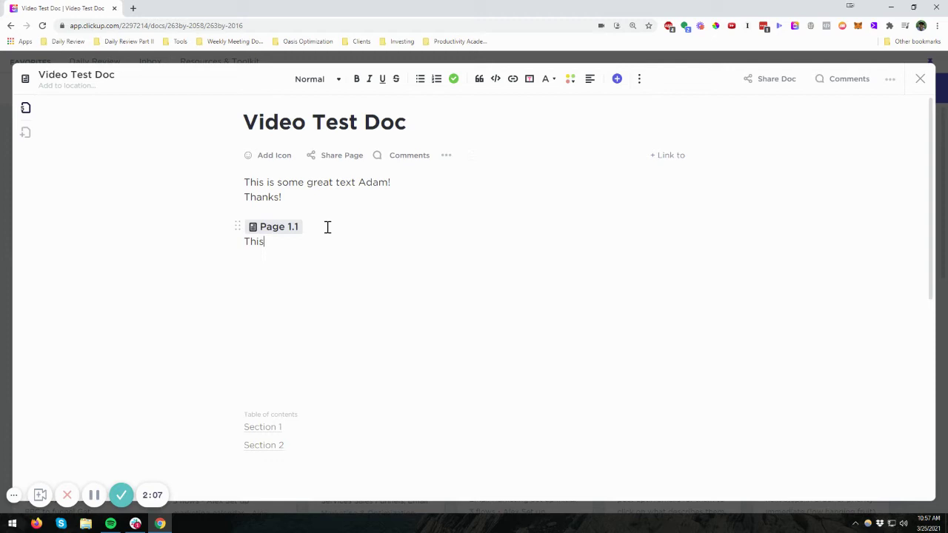
pyautogui.press('BackSpace')
pyautogui.press('BackSpace')
pyautogui.press('BackSpace')
pyautogui.write('some text that we have about')
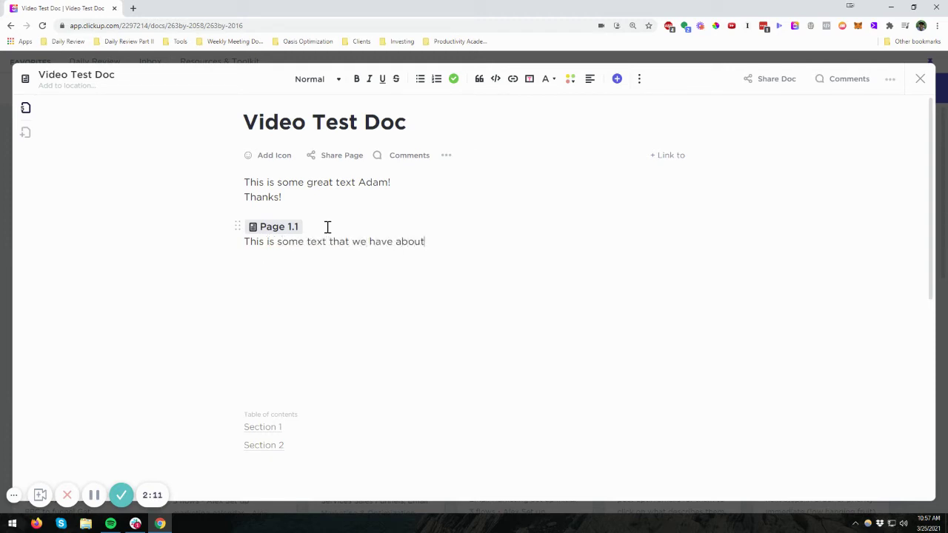
pyautogui.write(' / sub')
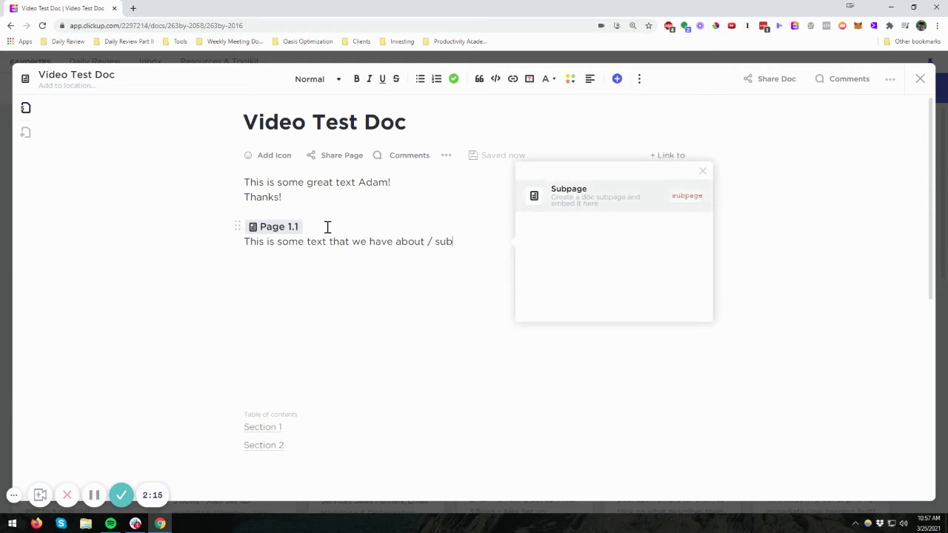
pyautogui.press('Return')
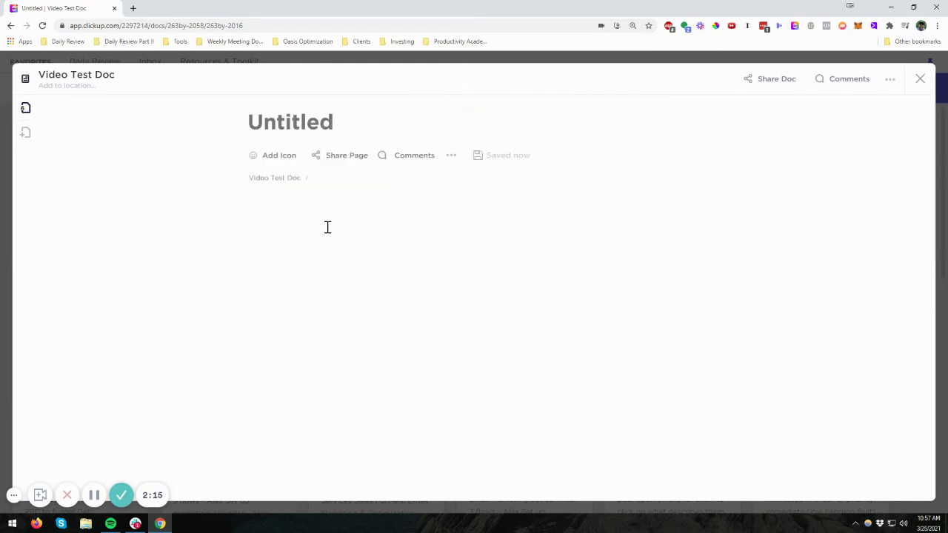
pyautogui.write('sub')
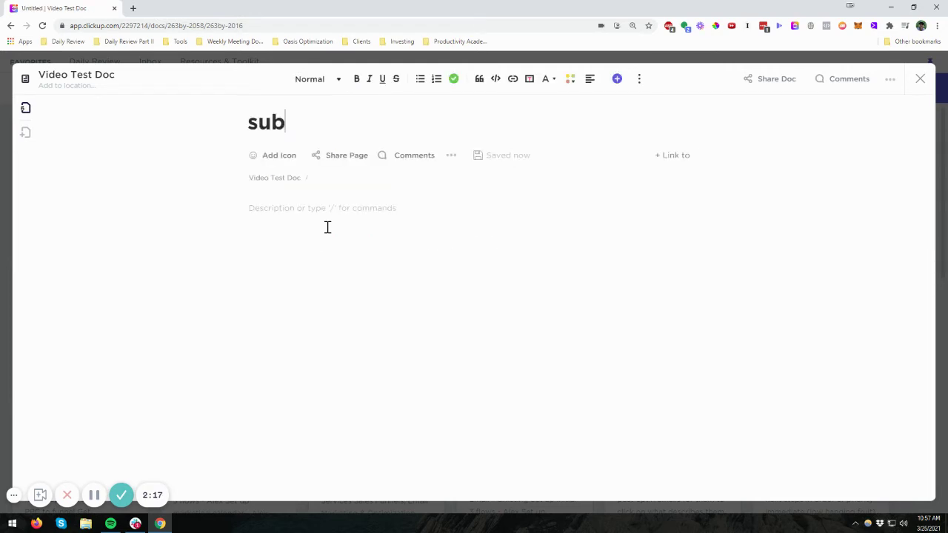
pyautogui.write('topic 1')
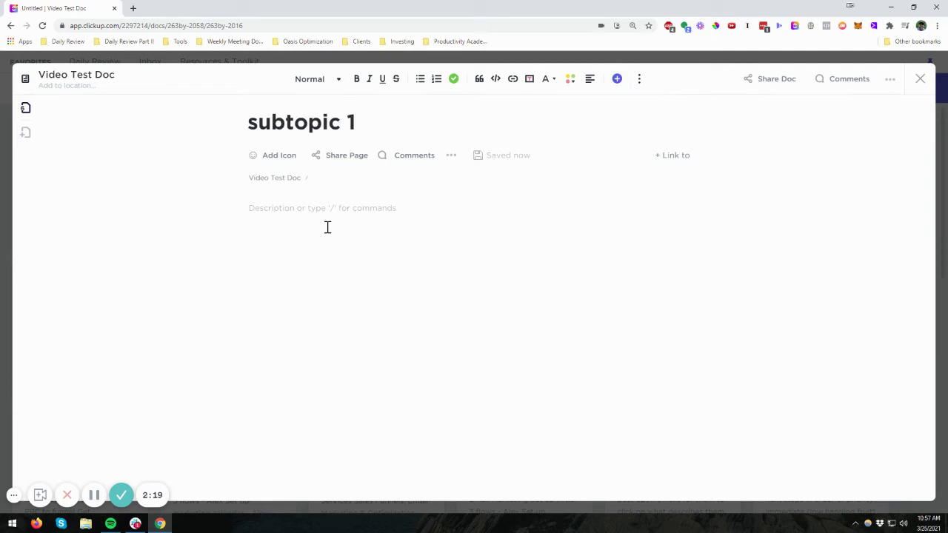
pyautogui.click(277, 180)
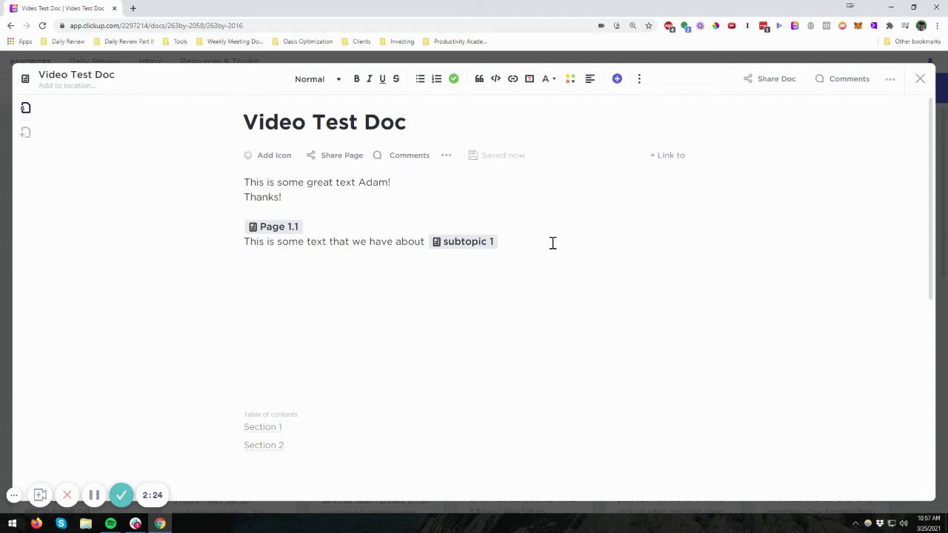
pyautogui.write('asdfasdfasdf')
# - Create a subpage titled 'Page 1.2' on a new line below the Page 1.1 link
pyautogui.click(325, 226)
pyautogui.press('Return')
pyautogui.write('/subt')
pyautogui.press('BackSpace')
pyautogui.press('BackSpace')
pyautogui.press('BackSpace')
pyautogui.press('BackSpace')
pyautogui.press('BackSpace')
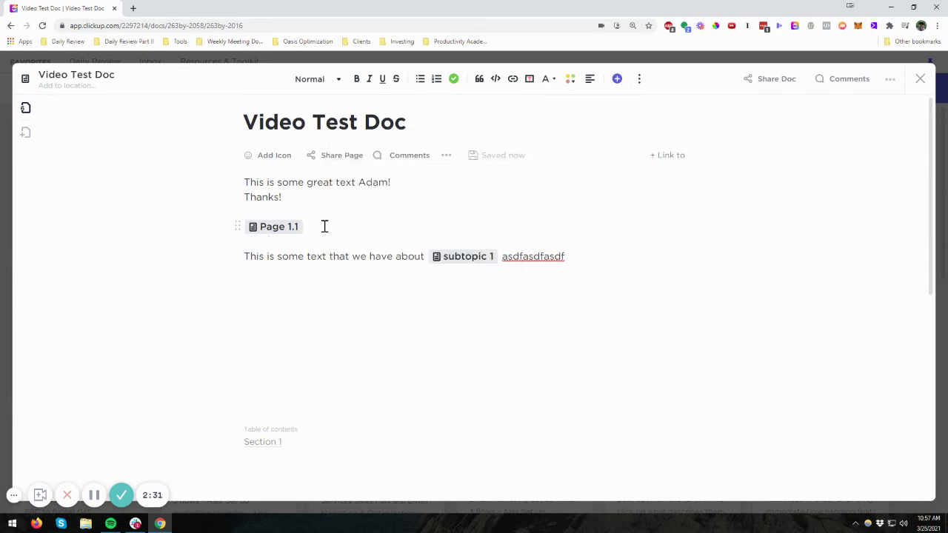
pyautogui.write('Page')
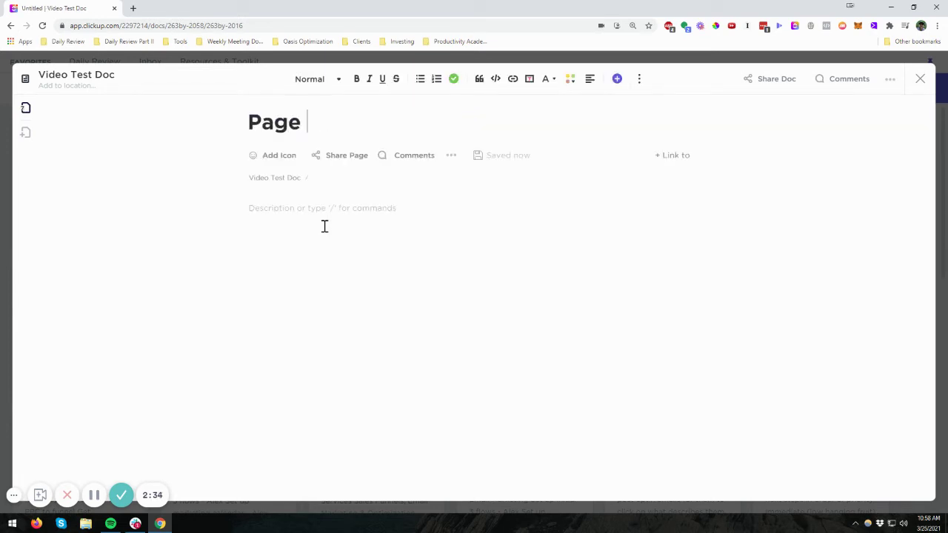
pyautogui.press('BackSpace')
pyautogui.press('BackSpace')
pyautogui.press('BackSpace')
pyautogui.press('BackSpace')
pyautogui.press('BackSpace')
pyautogui.write('Page 1.2')
pyautogui.press('Return')
# - Return to Video Test Doc and add an empty line below the Page 1.2 link
pyautogui.click(294, 186)
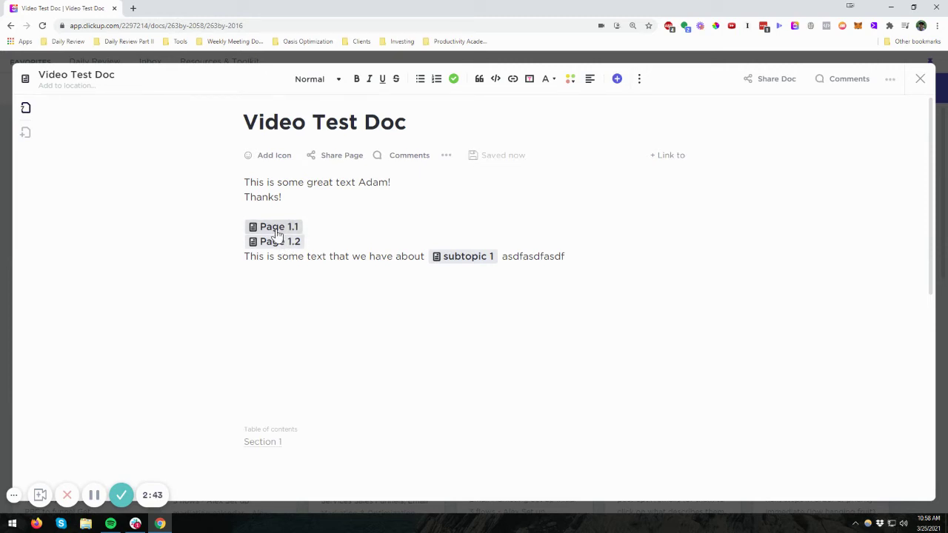
pyautogui.click(588, 260)
pyautogui.click(336, 238)
pyautogui.press('Return')
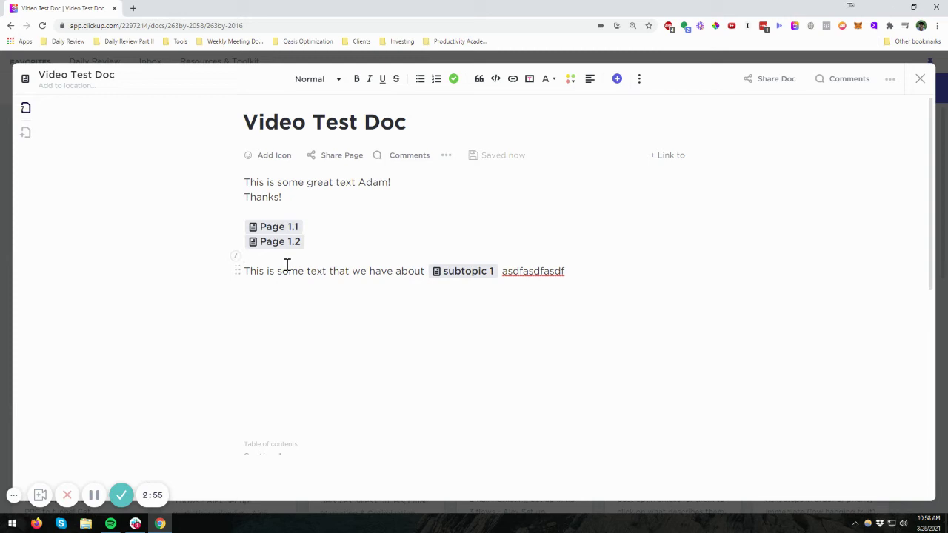
# - Mention the subtopic 1 page with @ on the line below Page 1.2 to link it
pyautogui.write('@@@')
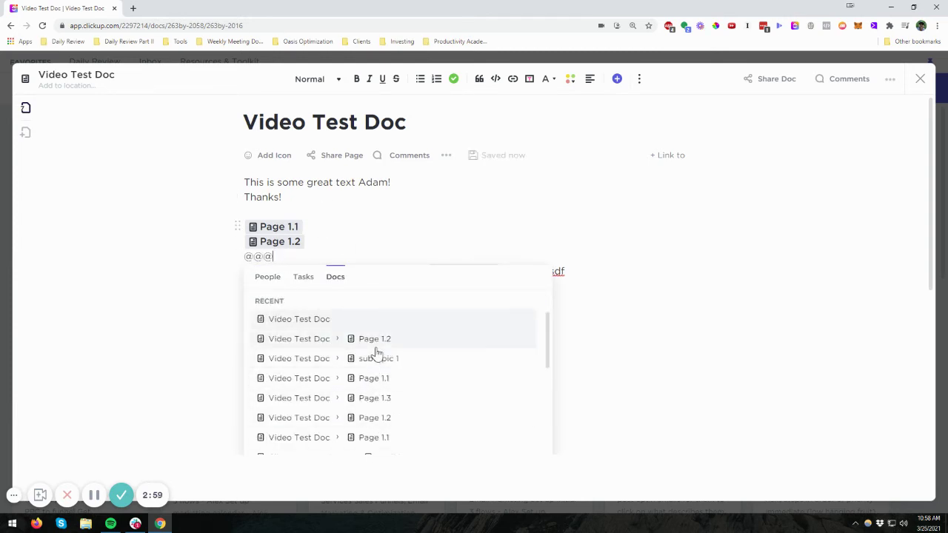
pyautogui.scroll(-2, 377, 355)
pyautogui.scroll(2, 383, 417)
pyautogui.scroll(-2, 393, 437)
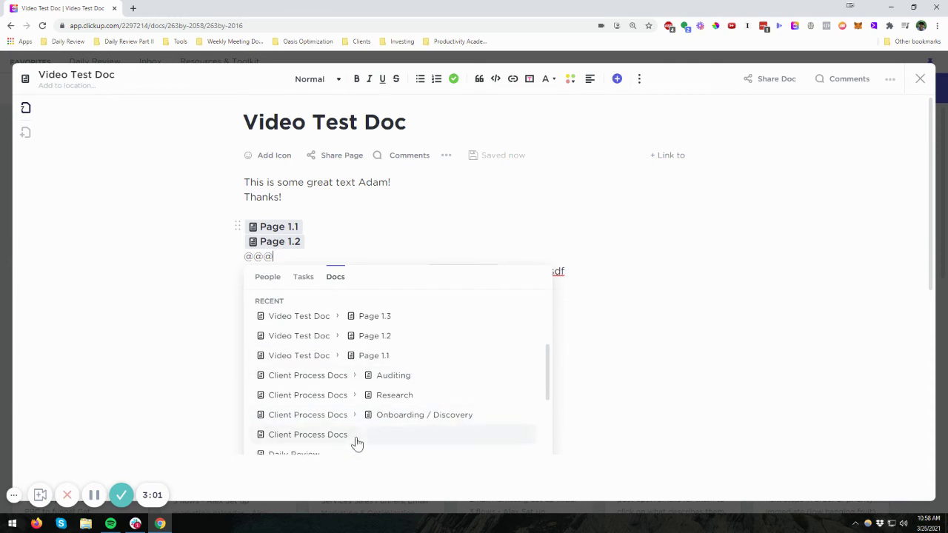
pyautogui.scroll(3, 359, 437)
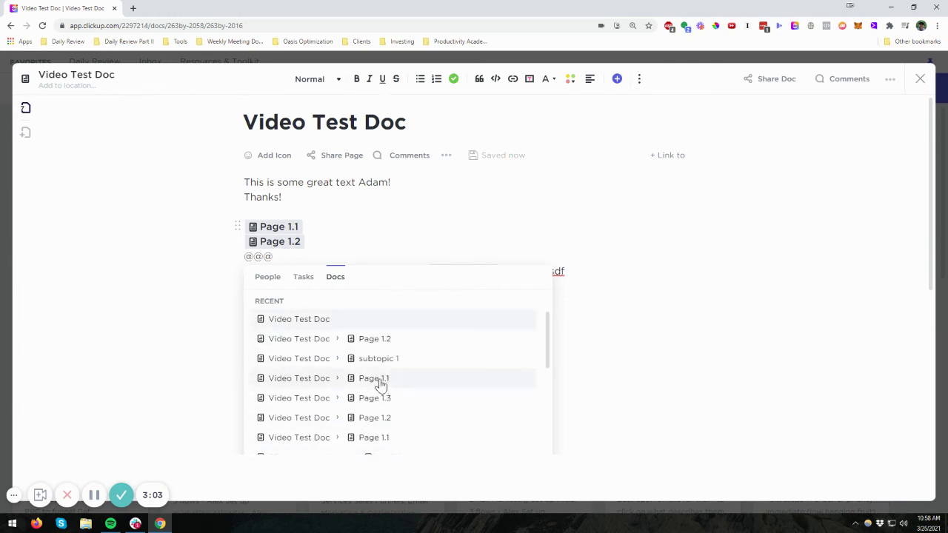
pyautogui.click(375, 358)
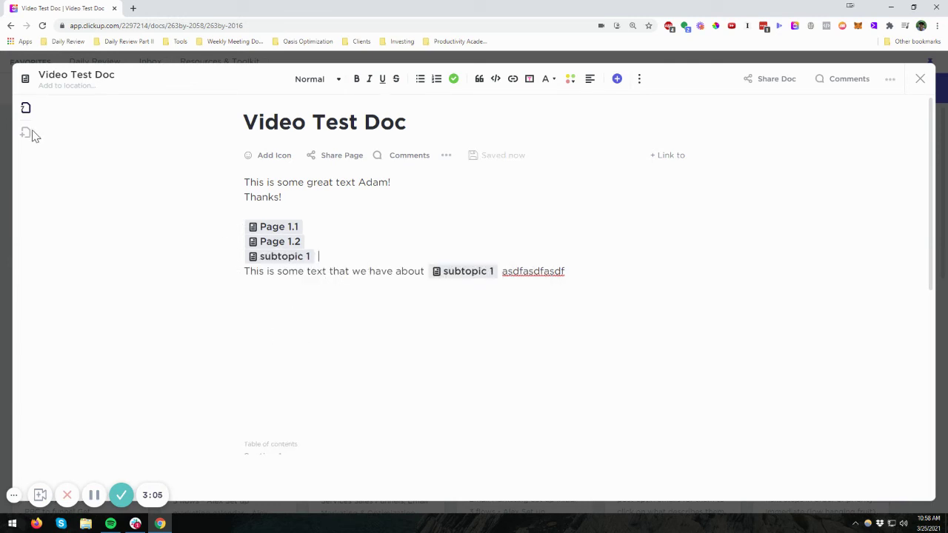
# - Open the Pages sidebar and collapse then re-expand Video Test Doc's subpage tree
pyautogui.click(28, 110)
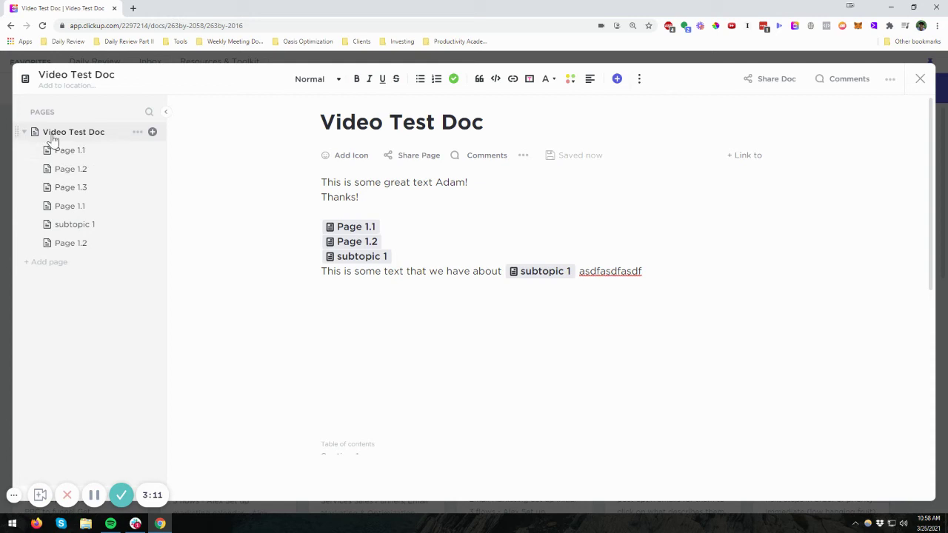
pyautogui.click(24, 133)
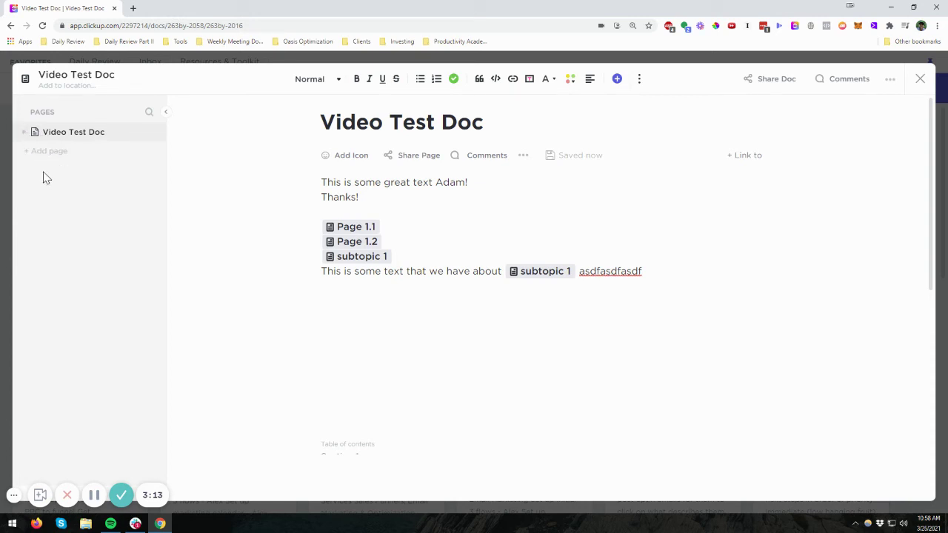
pyautogui.click(24, 132)
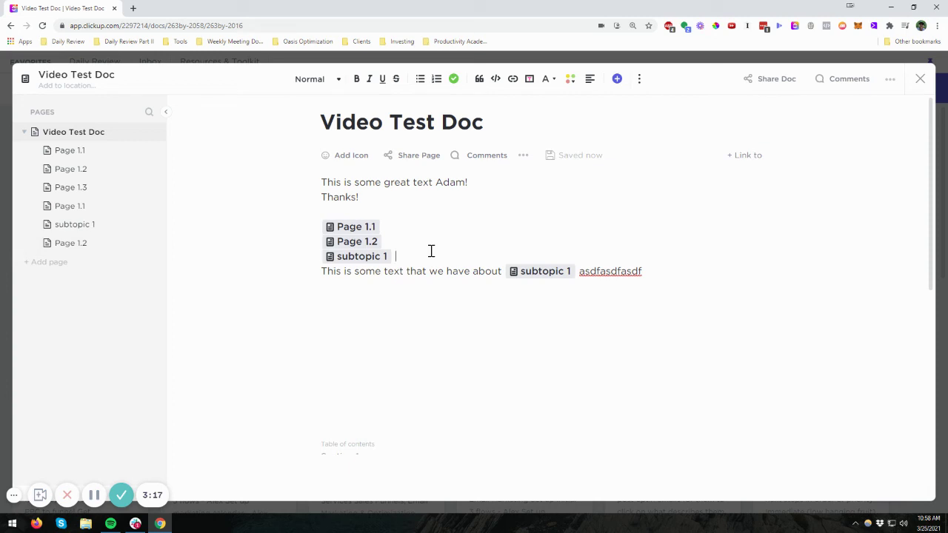
# - Add a new page titled 'Test' below the subtopic 1 link, then go back to Video Test Doc
pyautogui.press('Return')
pyautogui.press('Return')
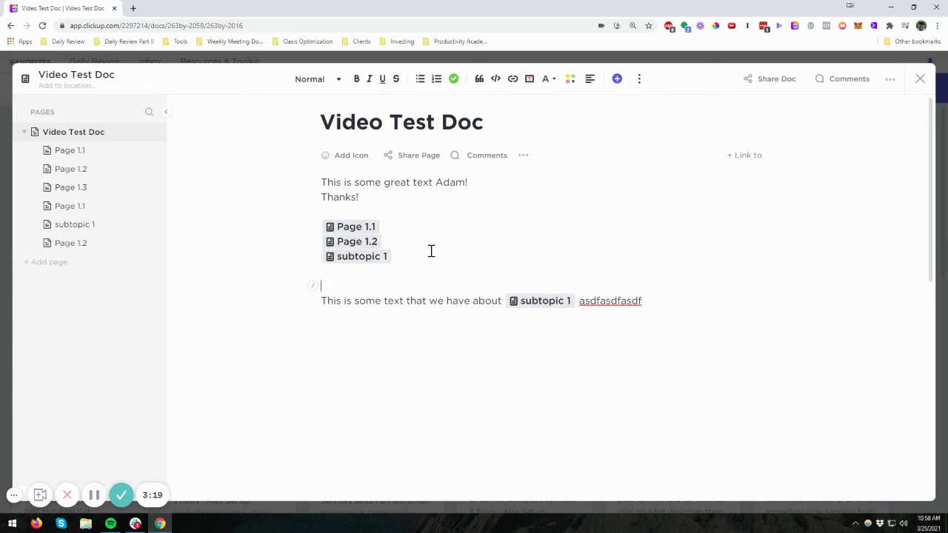
pyautogui.write('/page')
pyautogui.press('Return')
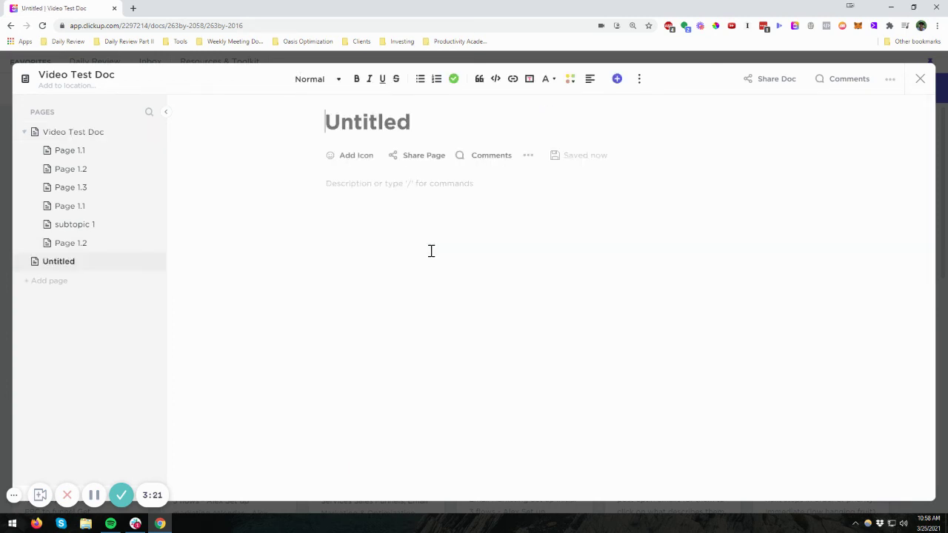
pyautogui.write('Test')
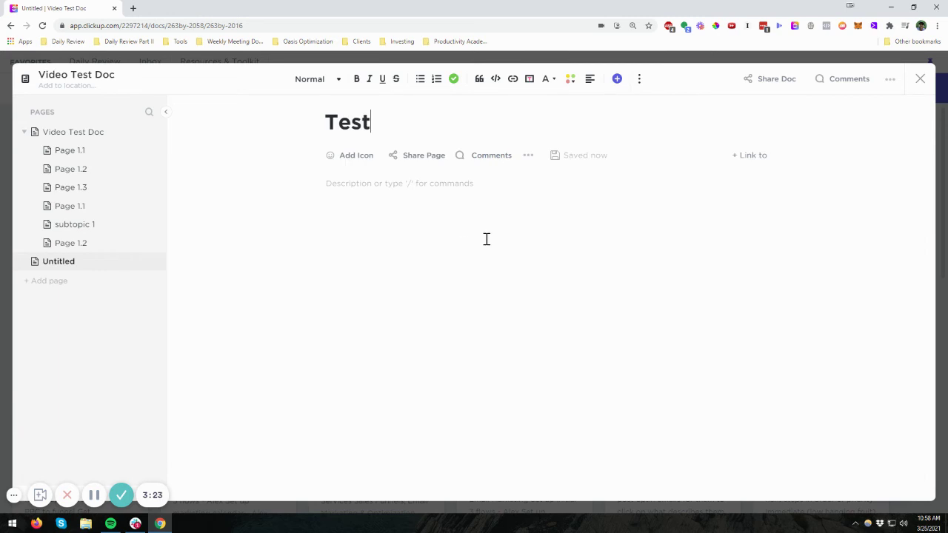
pyautogui.press('Return')
pyautogui.click(50, 132)
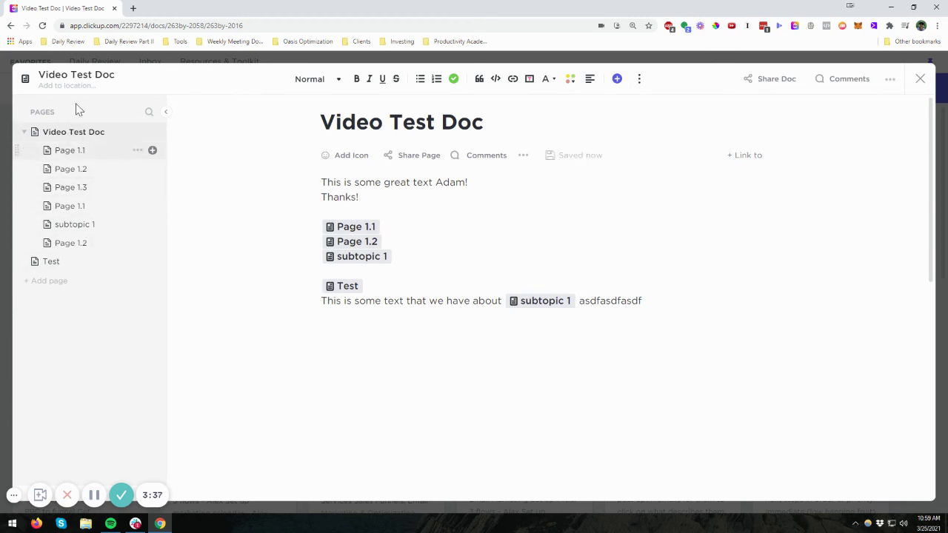
# - Open subtopic 1, add a nested subpage 'Sub Sub topic 1', then return to Video Test Doc
pyautogui.click(366, 257)
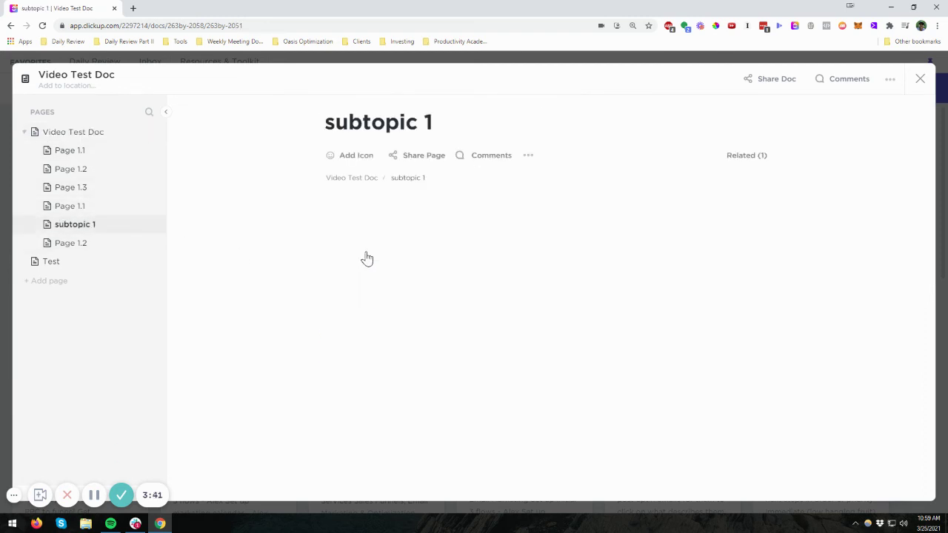
pyautogui.click(389, 213)
pyautogui.write('/sub')
pyautogui.press('BackSpace')
pyautogui.press('BackSpace')
pyautogui.press('BackSpace')
pyautogui.press('BackSpace')
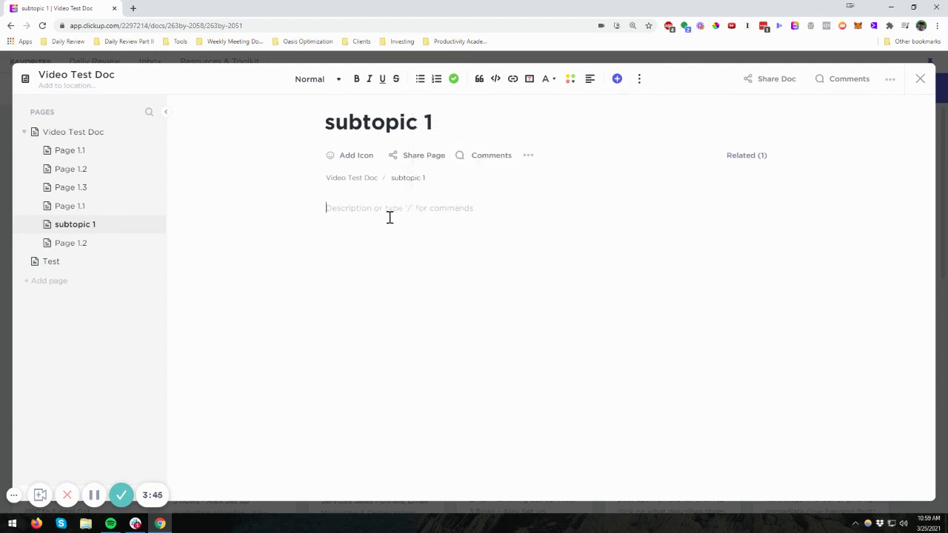
pyautogui.write('S')
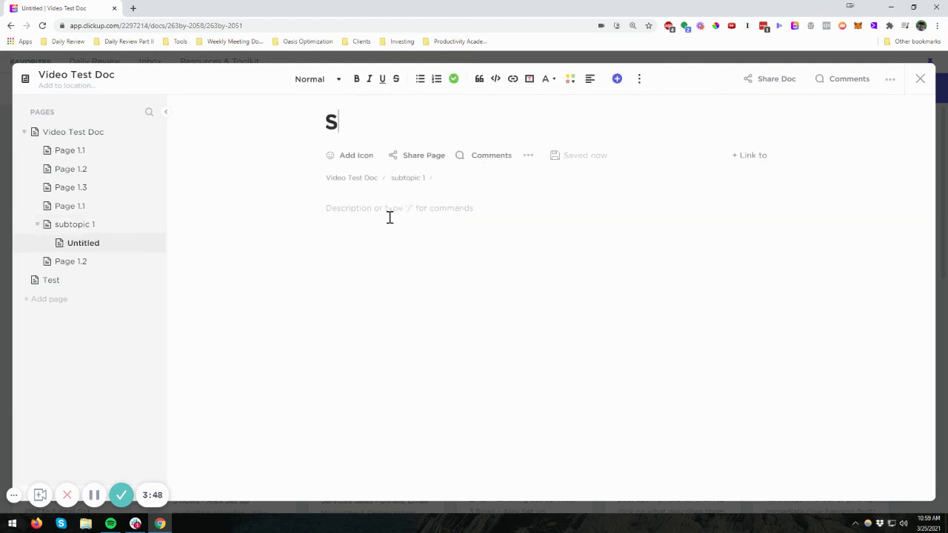
pyautogui.write('ub Sub to')
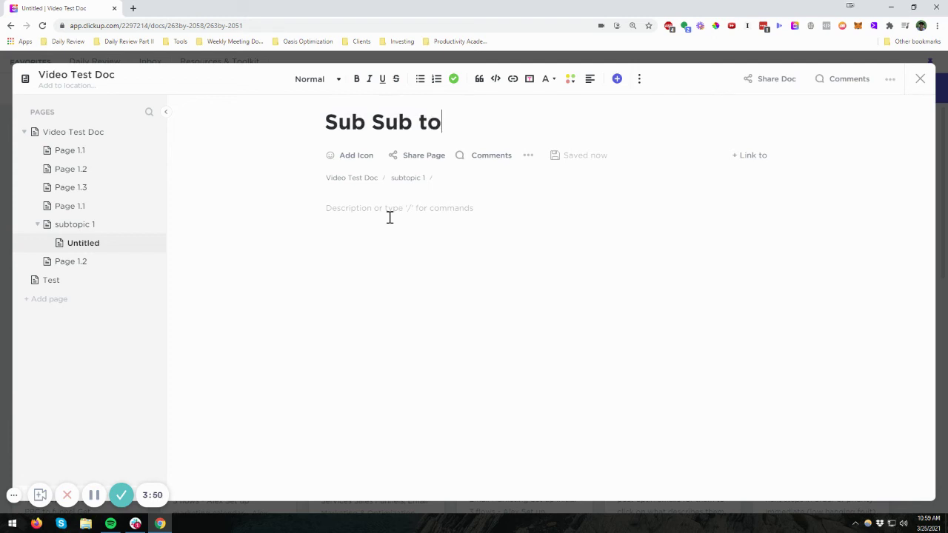
pyautogui.write('pic 1')
pyautogui.press('Return')
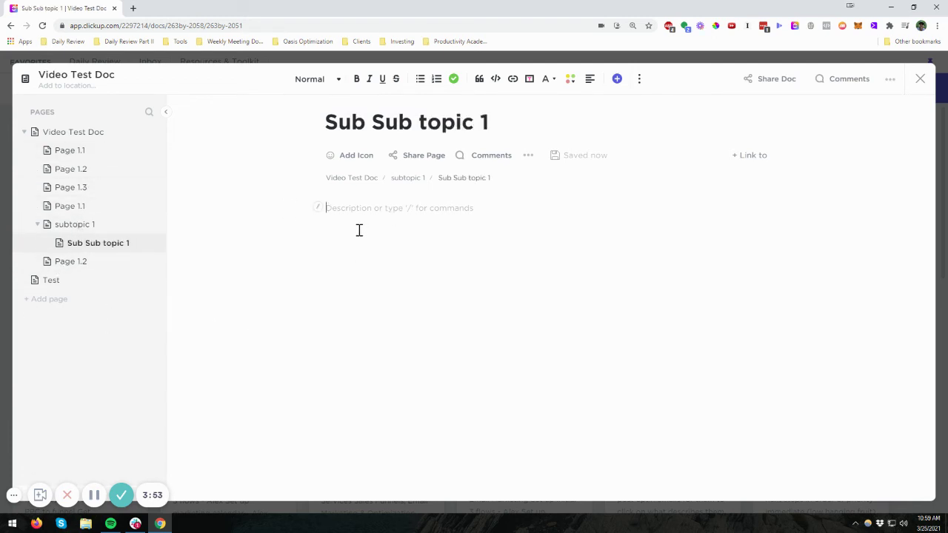
pyautogui.click(354, 179)
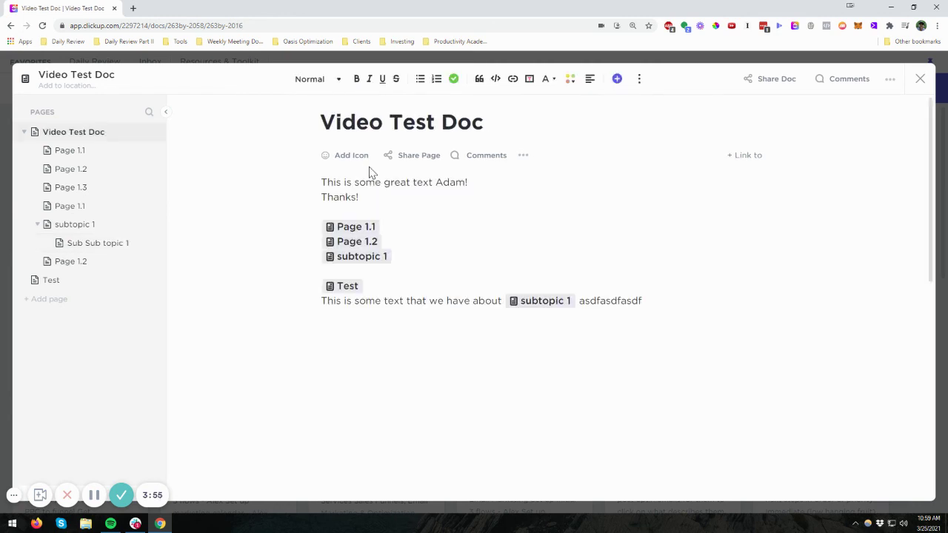
pyautogui.moveTo(404, 299); pyautogui.dragTo(688, 297)
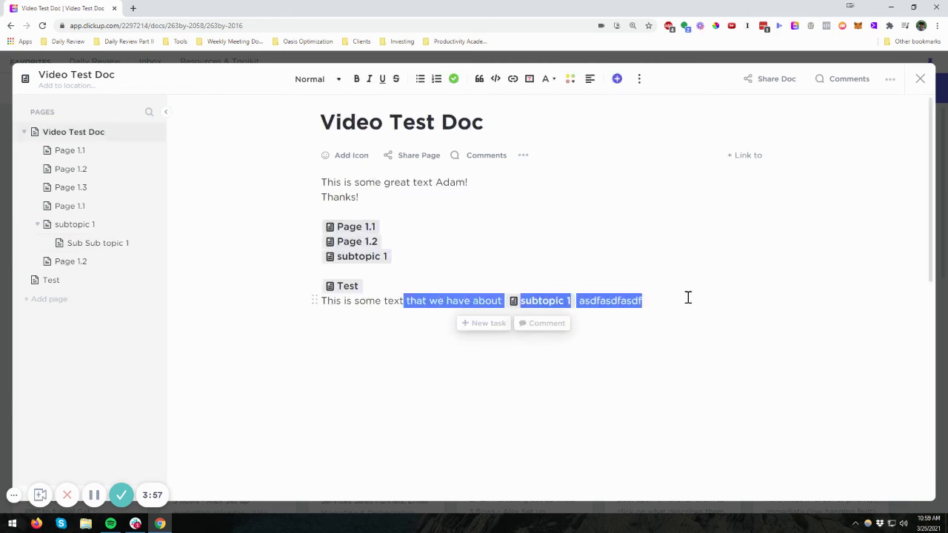
pyautogui.click(691, 295)
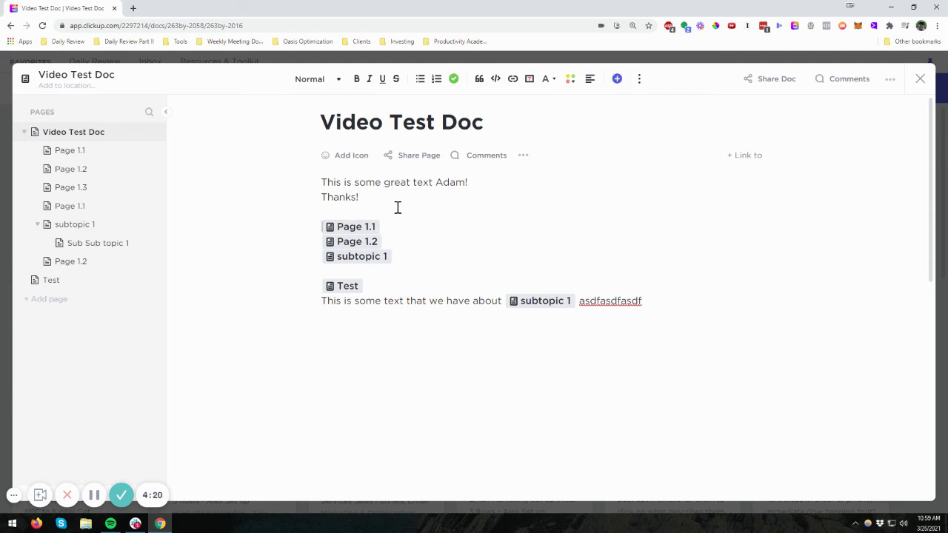
# - Type 'Blog Post Outline:' in front of the Page 1.1 link
pyautogui.write('Blog Post ')
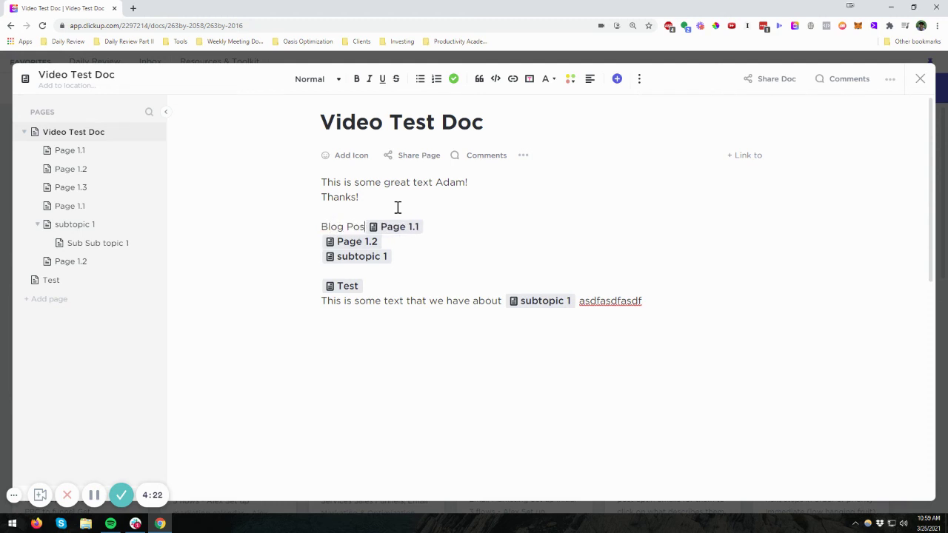
pyautogui.write('Outline:')
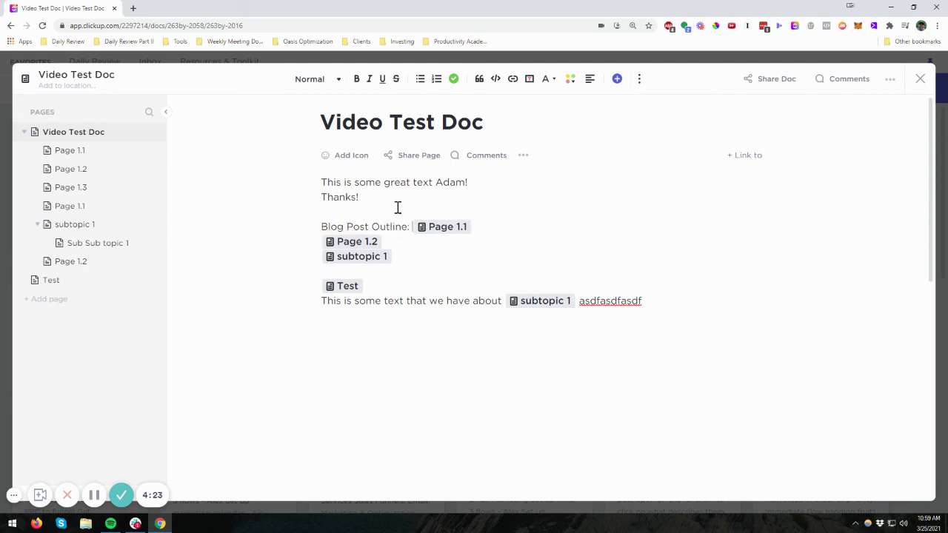